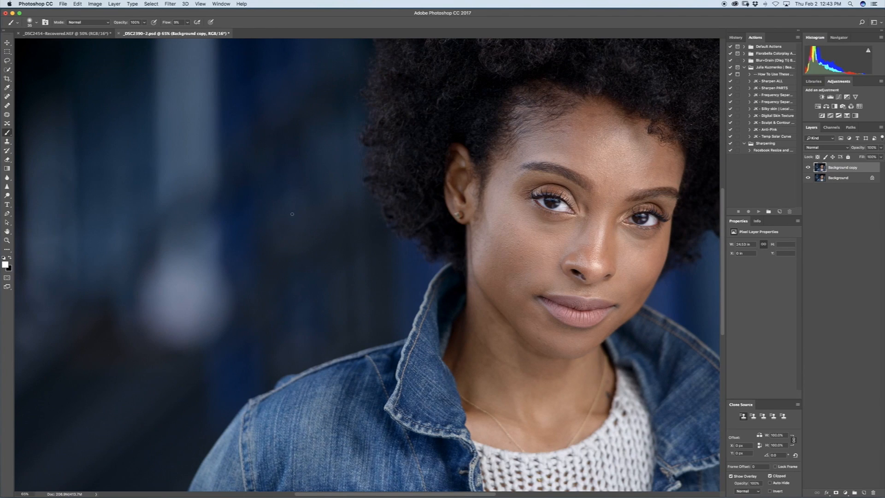
scroll(299, 257, "right", 5)
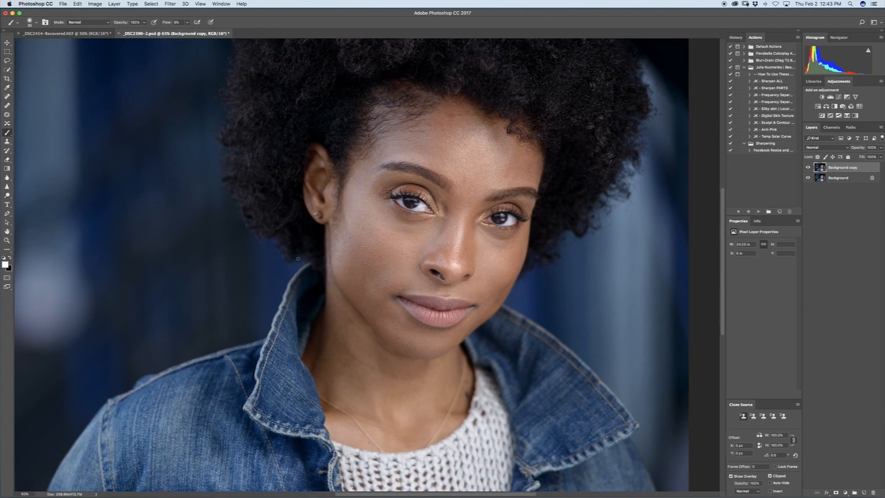
key("space")
scroll(298, 258, "left", 2)
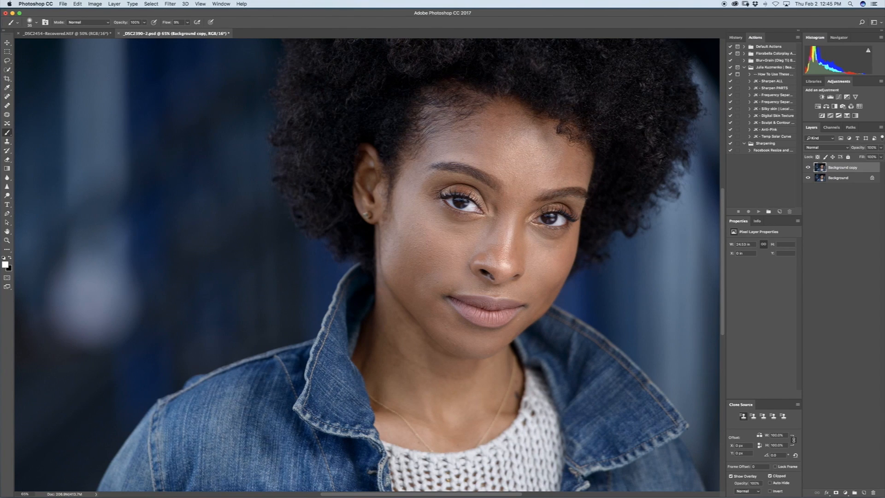
- With the content-aware Spot Healing Brush, remove the small blemishes at the centre of the forehead on the Background copy layer
left_click(6, 96)
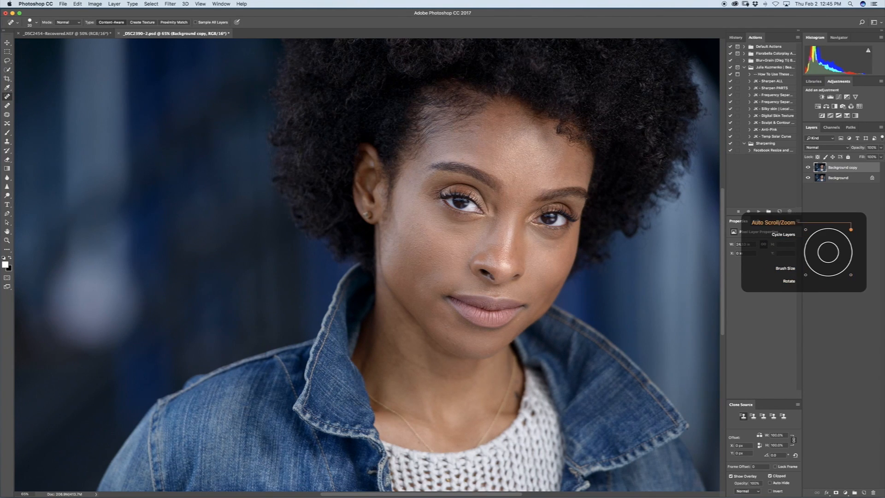
scroll(368, 265, "down", 2)
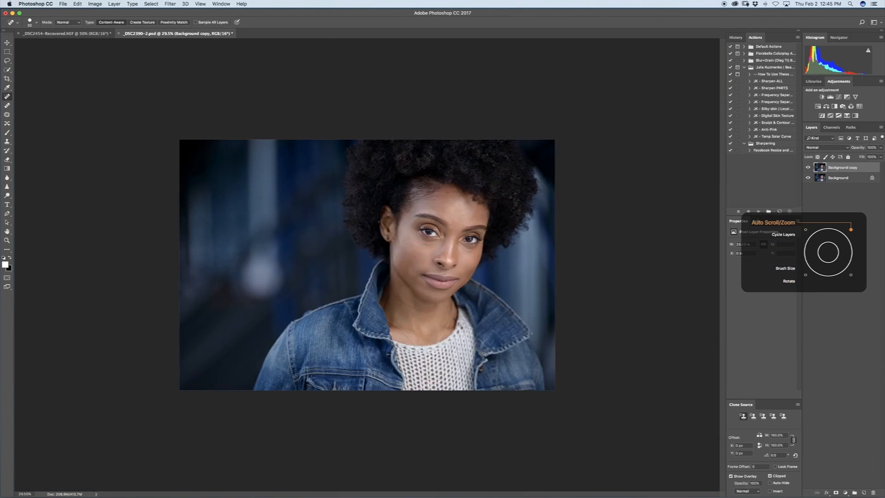
scroll(368, 265, "down", 2)
scroll(370, 224, "up", 10)
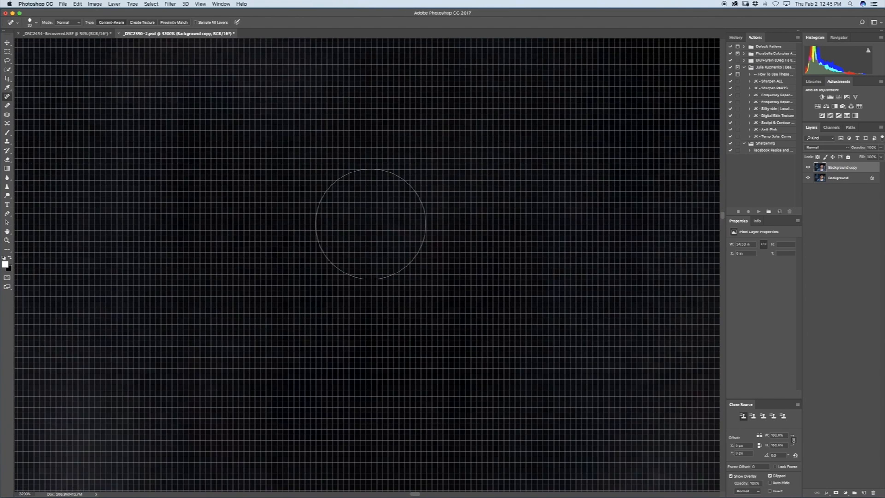
scroll(370, 224, "down", 10)
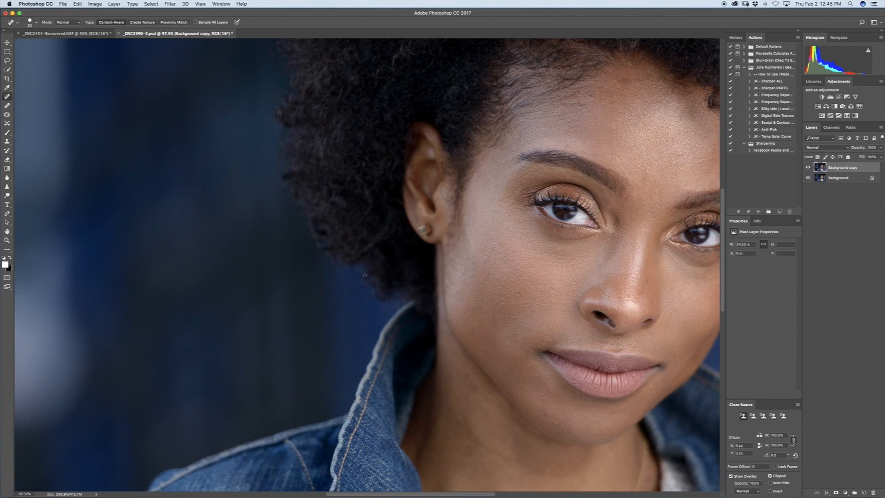
left_click_drag(458, 496, 502, 495)
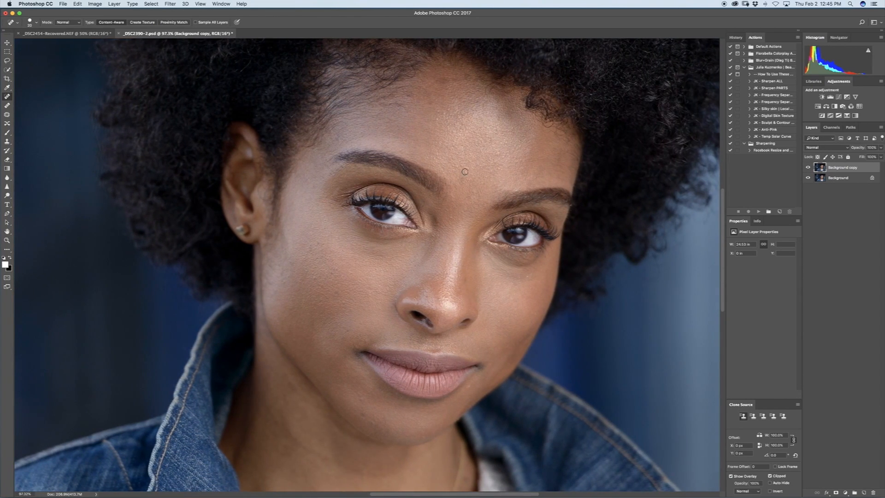
left_click_drag(456, 174, 465, 176)
left_click_drag(436, 116, 443, 113)
- Heal the small spots across the cheek nearest the visible ear, from below the eye down towards the mouth
left_click_drag(304, 257, 305, 258)
left_click(310, 233)
left_click(314, 276)
left_click(322, 285)
left_click(336, 270)
left_click(347, 302)
left_click(347, 329)
left_click(361, 336)
left_click(359, 323)
left_click(351, 310)
left_click(370, 289)
left_click(381, 292)
left_click(369, 291)
left_click(387, 292)
left_click(376, 270)
- Heal the small spots under the inner corner of the ear-side eye and across the bridge of the nose
left_click(400, 243)
left_click(400, 255)
left_click(432, 237)
left_click(440, 235)
left_click(440, 246)
left_click(451, 250)
left_click(458, 246)
left_click(463, 248)
- Heal the spots on the far cheek beside the nose
left_click(491, 275)
left_click(499, 283)
left_click(493, 295)
left_click(513, 282)
left_click(527, 276)
left_click(511, 298)
- Heal the blemishes on the chin below the mouth corner and along the ear-side jaw
left_click(360, 398)
left_click(362, 414)
left_click(372, 424)
left_click(386, 419)
left_click(364, 414)
left_click(376, 419)
left_click(325, 344)
- Heal the spots on the ear-side temple and across the forehead to just above the far eyebrow
left_click(300, 175)
left_click(389, 120)
left_click(431, 104)
left_click(408, 96)
left_click(460, 147)
left_click(500, 150)
left_click(514, 148)
left_click(521, 175)
left_click(514, 189)
- Heal the fine spots between the eyebrows and down the upper bridge of the nose
left_click(433, 159)
left_click(440, 143)
left_click(441, 169)
left_click(451, 198)
left_click(448, 210)
left_click(462, 212)
left_click(466, 210)
left_click(468, 198)
left_click(479, 192)
left_click(486, 204)
left_click(471, 213)
left_click(477, 215)
- Brush out marks along the nose, at the far mouth corner and on the ear-side of the chin
left_click(440, 298)
left_click_drag(442, 305, 457, 277)
mouse_move(347, 273)
left_mouse_down()
mouse_move(354, 264)
mouse_move(351, 285)
mouse_move(351, 272)
left_mouse_up()
left_click_drag(471, 385, 469, 386)
left_click(361, 411)
left_click_drag(369, 415, 388, 426)
- Clean up further uneven spots on the upper ear-side cheek and on the lower forehead between the eyebrows
left_click_drag(307, 254, 315, 253)
left_click(322, 246)
left_click(330, 250)
left_click_drag(457, 164, 468, 175)
left_click(462, 179)
left_click(482, 181)
left_click(291, 261)
mouse_move(266, 283)
left_mouse_down()
mouse_move(276, 289)
mouse_move(280, 265)
left_mouse_up()
left_click(394, 281)
left_click(354, 260)
left_click_drag(327, 235, 339, 237)
- Heal patches on the far cheek and on the upper forehead near the hairline with longer strokes
left_click_drag(451, 165, 457, 164)
left_click_drag(490, 276, 509, 296)
left_click_drag(494, 134, 474, 102)
mouse_move(437, 81)
left_mouse_down()
mouse_move(465, 77)
mouse_move(477, 99)
left_mouse_up()
left_click(464, 101)
- Touch up the remaining spots on the nose and on both cheeks below the eyes
left_click_drag(450, 248, 449, 256)
left_click(441, 244)
left_click_drag(444, 300, 447, 293)
left_click(353, 257)
left_click(355, 252)
left_click(383, 271)
left_click(392, 265)
left_click(513, 285)
- Heal the spots on the lower ear-side cheek and along the skin above the upper lip
left_click(311, 324)
left_click(305, 304)
left_click(303, 278)
left_click(331, 274)
left_click(321, 301)
left_click(323, 322)
left_click(336, 335)
left_click(361, 338)
left_click(370, 339)
left_click(383, 338)
left_click(395, 338)
left_click_drag(404, 339, 413, 340)
- Heal leftover marks on the ear-side forehead and on the cheek below the outer corner of that eye
left_click_drag(403, 107, 440, 95)
left_click(413, 117)
left_click(311, 252)
left_click(322, 245)
left_click(320, 256)
left_click(328, 258)
left_click(391, 263)
- Heal the last spots on the far cheek, beside the nostril and just above the upper lip
left_click(509, 291)
left_click(512, 304)
left_click(487, 318)
left_click(495, 308)
left_click(450, 345)
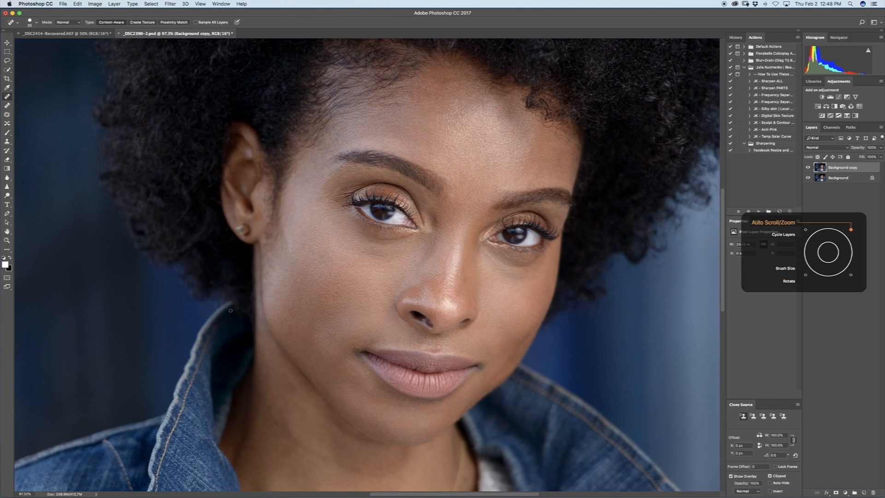
scroll(228, 308, "up", 2)
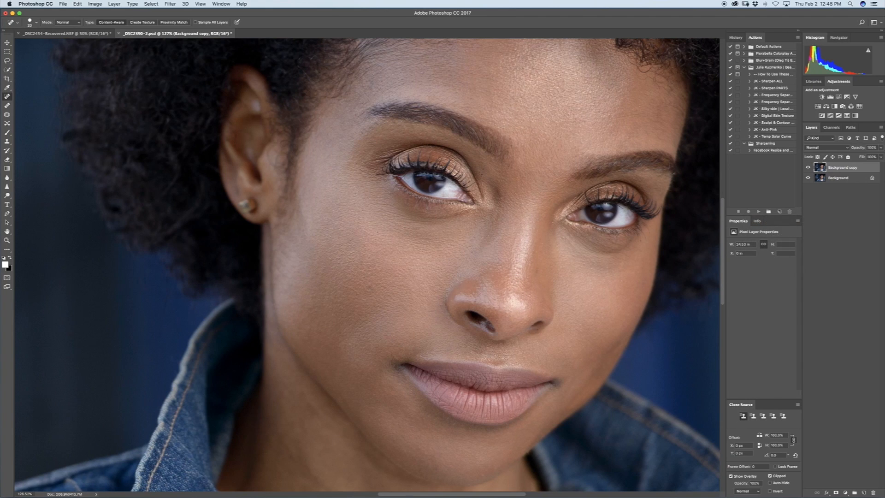
- Heal the small spots on the skin between the nose and the upper lip with the Spot Healing Brush
left_click(466, 344)
left_click(475, 349)
left_click(475, 347)
left_click(439, 351)
left_click(509, 354)
left_click(516, 352)
left_click_drag(518, 338, 518, 349)
- Heal the spots above the far half of the upper lip and around the far mouth corner
left_click(520, 352)
left_click(522, 357)
left_click(532, 363)
left_click(538, 358)
left_click(537, 346)
left_click_drag(515, 351, 533, 348)
- Remove the marks on the lower ear-side cheek and the leftover spots just above the upper lip
left_click(352, 345)
left_click(364, 336)
mouse_move(474, 345)
left_mouse_down()
mouse_move(532, 363)
mouse_move(479, 350)
left_mouse_up()
left_click(480, 350)
left_click_drag(494, 353, 470, 352)
left_click(503, 357)
- Heal the remaining marks on the ear-side cheek and temple, under the near eye, and along the far cheek beside the nose
left_click_drag(350, 289, 361, 300)
left_click_drag(358, 231, 359, 213)
left_click(332, 170)
left_click(437, 245)
left_click(562, 237)
left_click(562, 269)
left_click(568, 297)
left_click_drag(570, 305, 573, 311)
- Heal the spots on the far side of the forehead and the first blemishes on its upper middle
left_click(585, 92)
left_click(587, 79)
left_click_drag(598, 74, 598, 79)
left_click(501, 62)
left_click(502, 69)
left_click(515, 65)
left_click(513, 74)
- Clear the remaining blemishes from the middle of the forehead and heal two spots along the nose bridge
left_click(528, 60)
left_click(524, 91)
left_click(528, 82)
left_click(530, 79)
left_click(516, 72)
left_click(529, 70)
left_click_drag(514, 118, 525, 123)
left_click(533, 230)
left_click(497, 214)
- Compare the portrait with and without the retouched Background copy layer, in full view and closer up
key("super+0")
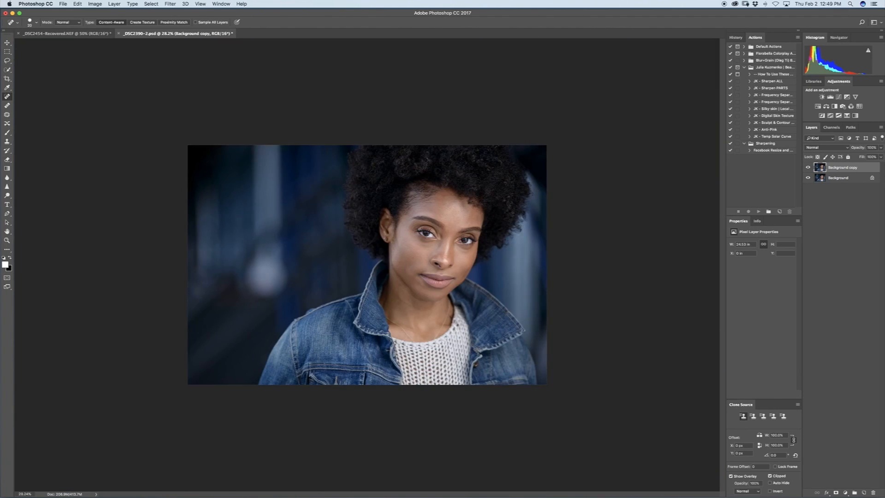
left_click(808, 167)
left_click(807, 168)
left_click(807, 168)
left_click(808, 167)
key("super+equal")
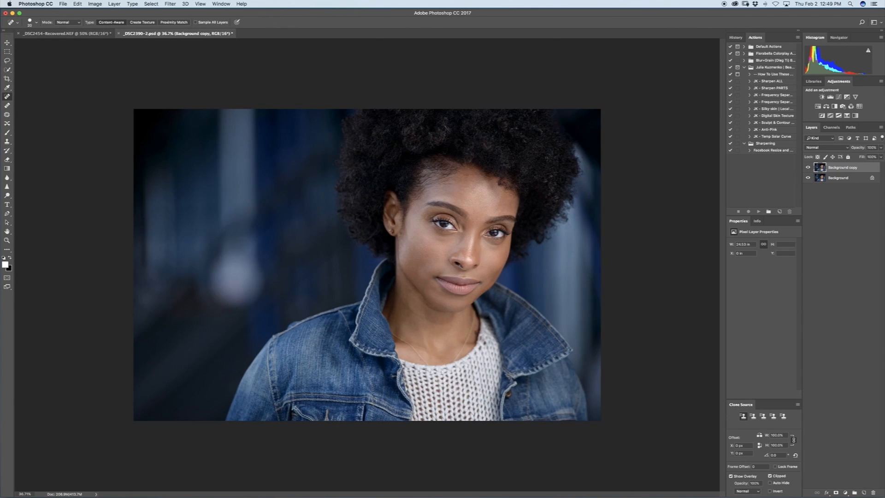
scroll(414, 234, "up", 5)
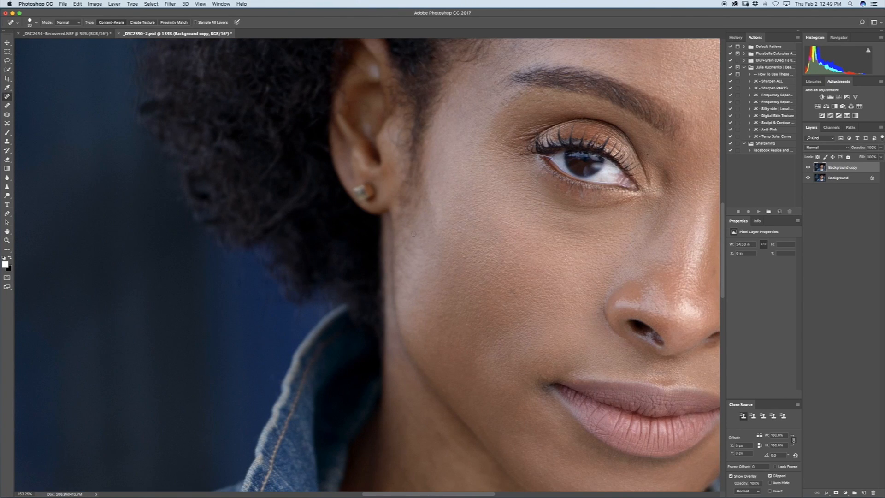
scroll(413, 234, "down", 4)
left_click(807, 168)
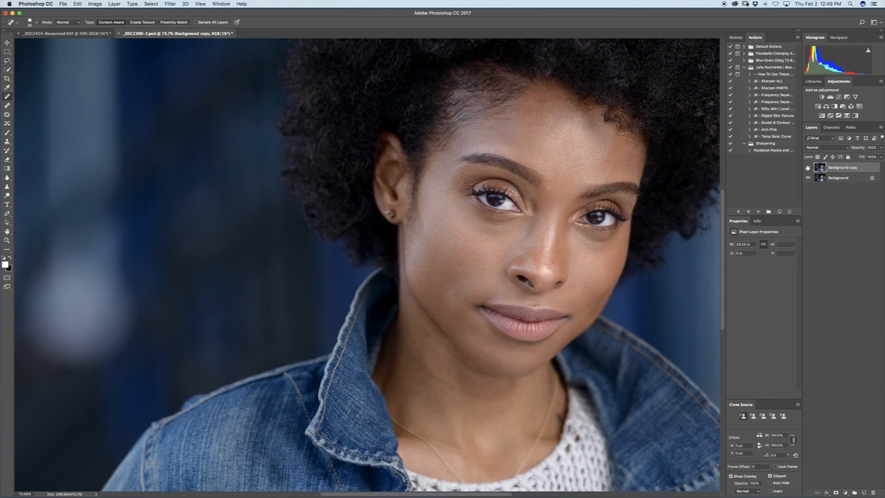
left_click(807, 167)
- Run the 16-bit JK Frequency Separation action on the retouched copy and select the Low Frequency layer in the resulting group
left_click(769, 95)
left_click(758, 211)
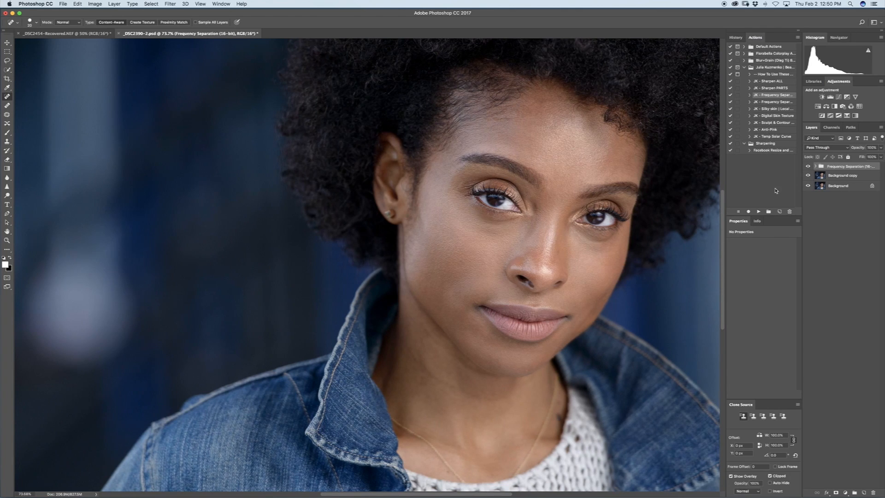
left_click(816, 166)
left_click(837, 186)
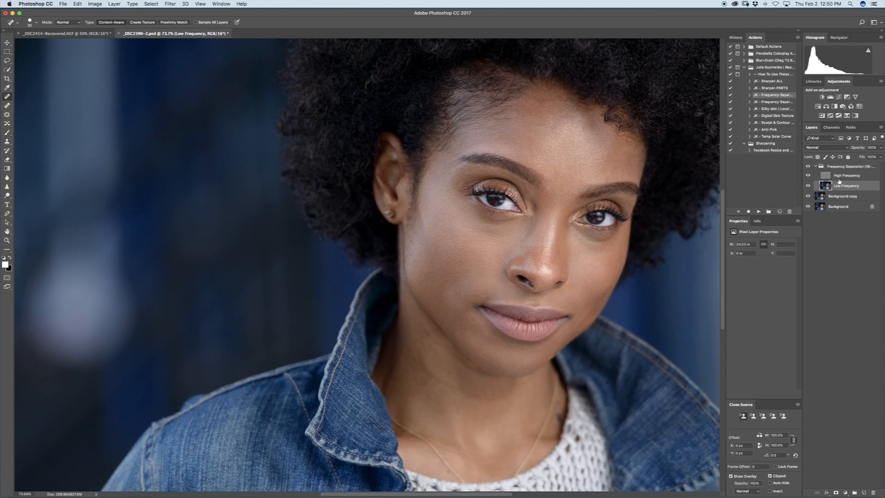
- Even out the tones in the middle of the forehead on the Low Frequency layer using the Healing Brush with sampled skin
left_click(7, 105)
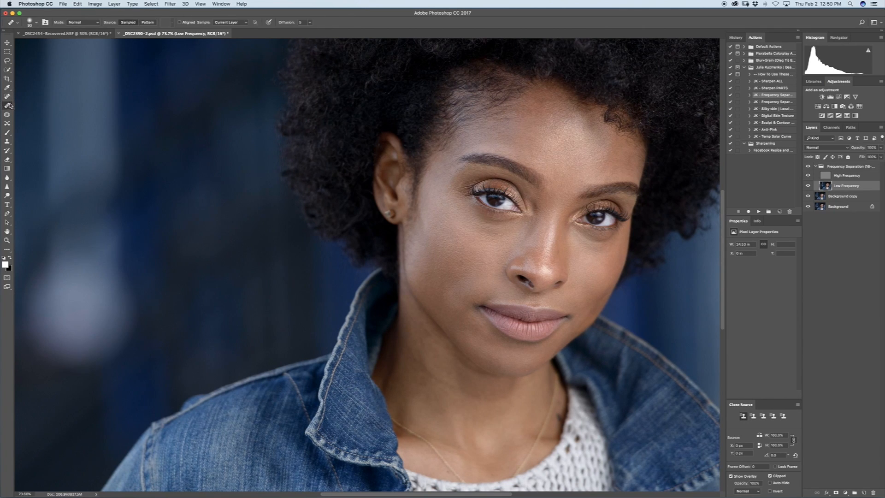
scroll(583, 157, "up", 3)
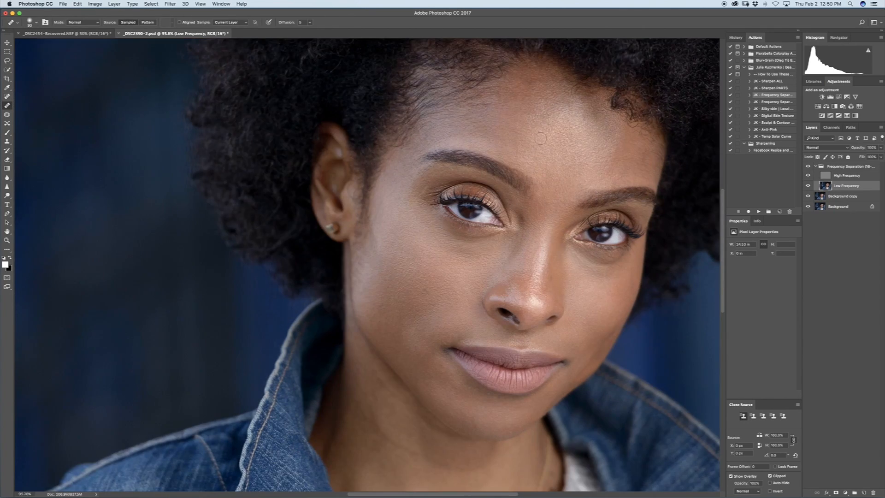
scroll(521, 137, "down", 3)
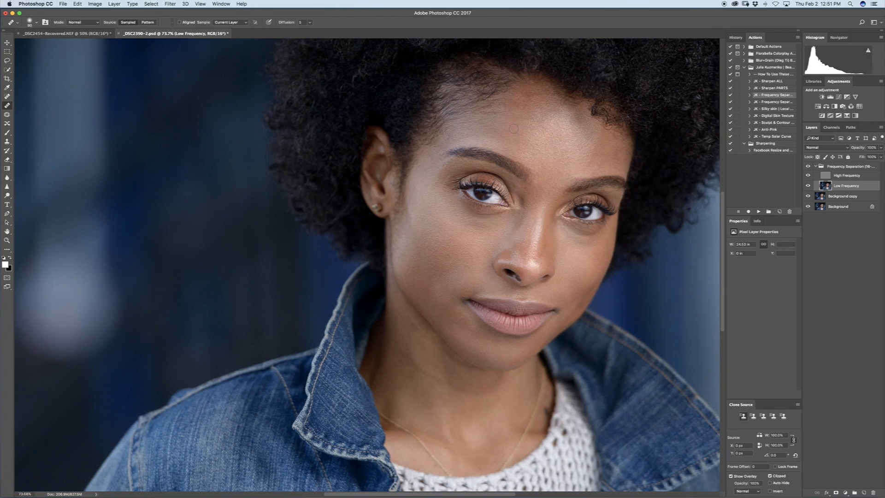
left_click(541, 150, "alt")
left_click(518, 126, "alt")
left_click(534, 122, "alt")
left_click(548, 112, "alt")
left_click(559, 114, "alt")
left_click(551, 111, "alt")
left_click(549, 117)
- Smooth the tonal transitions on the ear-side and upper forehead up to the hairline with nearby sampled skin
left_click(518, 124, "alt")
left_click(529, 117, "alt")
left_click(529, 118)
left_click(530, 113, "alt")
left_click(534, 103, "alt")
left_click(548, 89, "alt")
left_click(513, 116, "alt")
left_click(518, 99, "alt")
- Blend the tones on the far side of the forehead above the far eyebrow, undoing the last stroke
left_click(563, 124, "alt")
left_click(572, 126, "alt")
left_click(575, 146, "alt")
left_click(584, 149, "alt")
left_click(589, 152, "alt")
left_click(580, 163, "alt")
left_click(592, 148, "alt")
key("super+z")
- Try healing the forehead's far edge, undo that stroke, and even out the skin just above the gap between the eyebrows
left_click(587, 154, "alt")
left_click(523, 109, "alt")
left_click(601, 149)
key("ctrl+z")
left_click(547, 129, "alt")
left_click(549, 144)
- Soften the shadows and highlights below the ear-side eye with skin sampled from the upper cheek
left_click(465, 243, "alt")
left_click(493, 232)
left_click(454, 230, "alt")
left_click(448, 213)
left_click(473, 238, "alt")
left_click(469, 231, "alt")
left_click(479, 242, "alt")
left_click(470, 223, "alt")
left_click(476, 226, "alt")
left_click(472, 220, "alt")
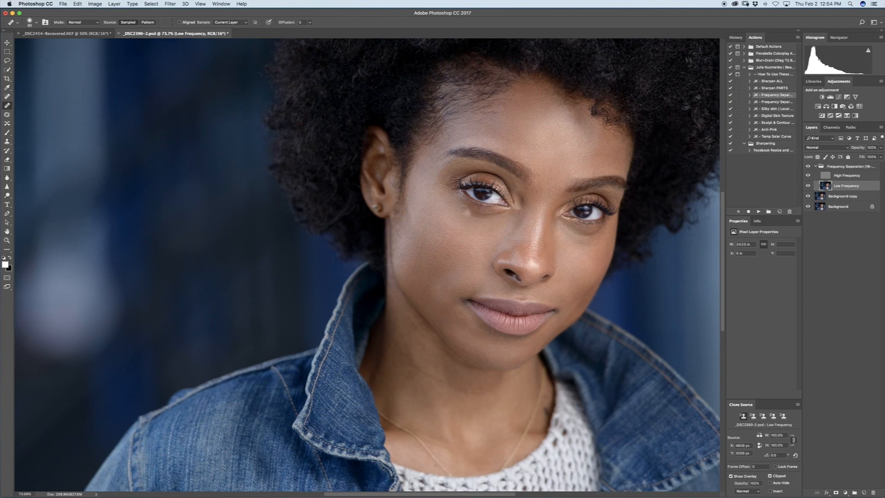
- Blend the outer part of the ear-side upper cheek and the area between the inner eye corner and nose
left_click(435, 225, "alt")
left_click(464, 225, "alt")
left_click(463, 229, "alt")
left_click(488, 244, "alt")
left_click_drag(499, 232, 510, 222)
- Even out the tones of the far cheek beneath the far eye and beside the nose
left_click(573, 258, "alt")
mouse_move(573, 261)
left_mouse_down()
mouse_move(582, 255)
mouse_move(570, 251)
mouse_move(588, 254)
mouse_move(565, 238)
mouse_move(573, 242)
left_mouse_up()
left_click(571, 247, "alt")
left_click(575, 258, "alt")
left_click(571, 238, "alt")
left_click(576, 252, "alt")
left_click_drag(581, 242, 589, 244)
left_click(590, 258, "alt")
left_click(577, 243, "alt")
- Smooth the tonal patches from the ear-side upper cheek down to the middle of that cheek
left_click(462, 246, "alt")
left_click(437, 225, "alt")
left_click(445, 268, "alt")
left_click(445, 281, "alt")
left_click(433, 286, "alt")
left_click(446, 297, "alt")
left_click(445, 296, "alt")
- Blend the uneven tones on the lower part of the ear-side cheek toward the jaw
left_click(440, 281, "alt")
left_click(447, 310, "alt")
left_click(440, 287, "alt")
left_click(440, 301, "alt")
left_click(429, 274, "alt")
- Even out the skin beside the ear-side nostril and refine the upper cheek below the outer corner of the near eye
left_click(479, 279, "alt")
left_click(478, 278, "alt")
left_click(473, 266, "alt")
left_click(441, 224, "alt")
left_click(443, 226, "alt")
left_click(472, 204)
- Smooth the tones on the chin and on the skin just below the ear-side mouth corner
left_click(466, 348, "alt")
left_click(467, 351, "alt")
left_click(477, 357, "alt")
left_click(463, 323, "alt")
left_click(454, 322, "alt")
left_click(463, 334, "alt")
- Blend the tones between the ear-side mouth corner and the jawline
left_click(477, 331, "alt")
left_click(447, 326, "alt")
left_click(446, 318, "alt")
left_click(445, 305, "alt")
left_click(470, 326, "alt")
- Even out the remaining patches along the ear-side jaw and lower cheek, up toward the nose
left_click(416, 291)
left_click(448, 319, "alt")
left_click(433, 299, "alt")
left_click(436, 303, "alt")
left_click(441, 288, "alt")
left_click(469, 266, "alt")
- Review the evened-out skin tones across the whole portrait at 33.3% zoom
left_click(200, 4)
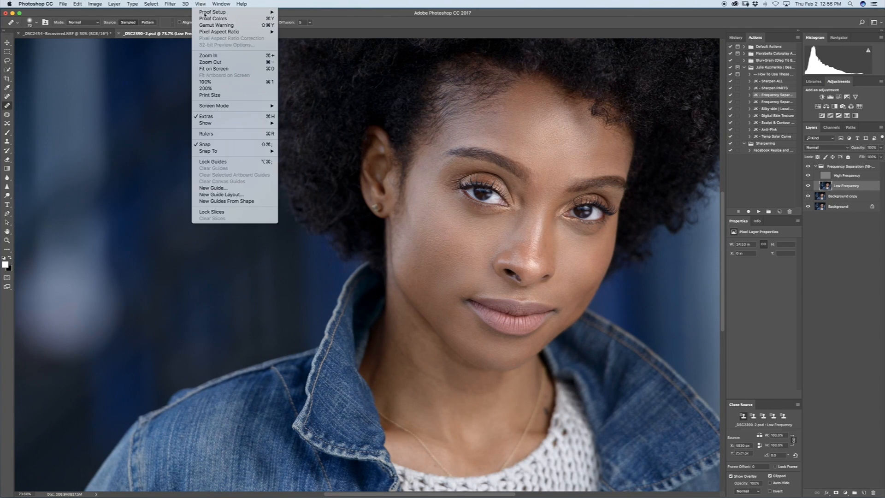
left_click(211, 62)
left_click(200, 4)
left_click(211, 62)
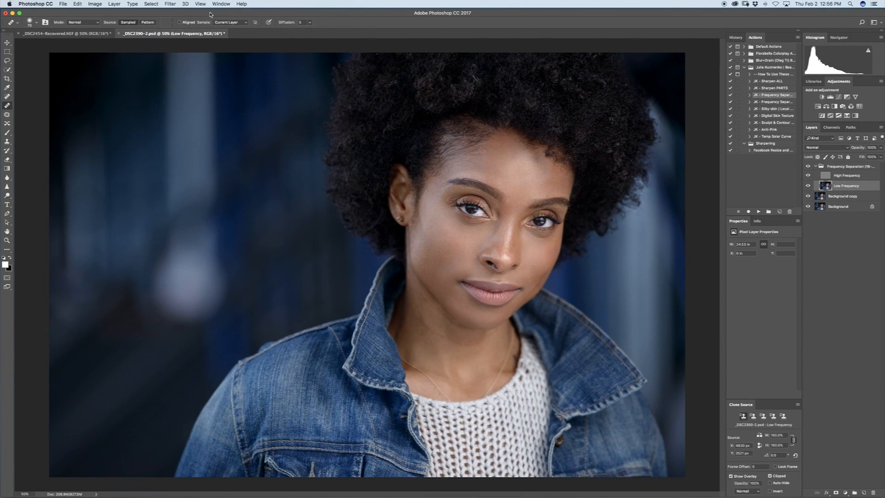
left_click(203, 4)
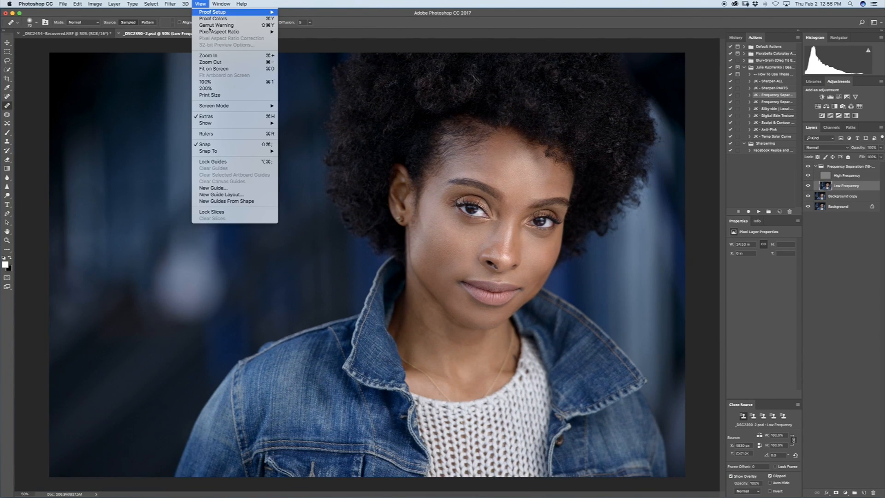
left_click(211, 61)
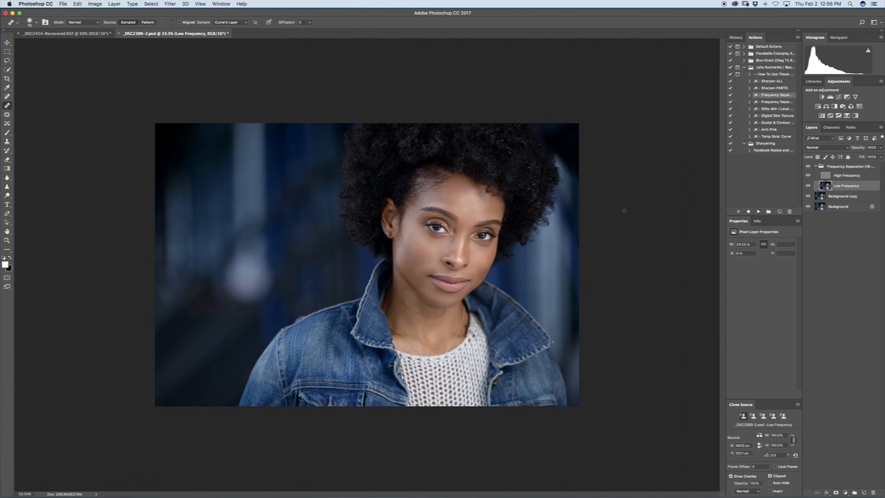
- Compare the portrait with and without the Frequency Separation group
left_click(808, 167)
left_click(808, 168)
left_click(808, 167)
- Even out the skin tones on the neck beneath the jaw and chin on the Low Frequency layer
left_click(405, 312, "alt")
left_click(403, 306, "alt")
left_click(413, 310, "alt")
left_click(422, 323, "alt")
left_click(407, 312, "alt")
left_click(444, 316, "alt")
left_click(430, 324, "alt")
left_click(401, 310, "alt")
left_click(403, 306, "alt")
left_click(424, 312, "alt")
- Smooth the tones on the ear-side cheek and, with a larger healing brush, on the middle of the forehead
left_click(421, 245)
key("bracketright")
left_click(465, 206, "alt")
left_click(454, 196, "alt")
left_click(460, 185)
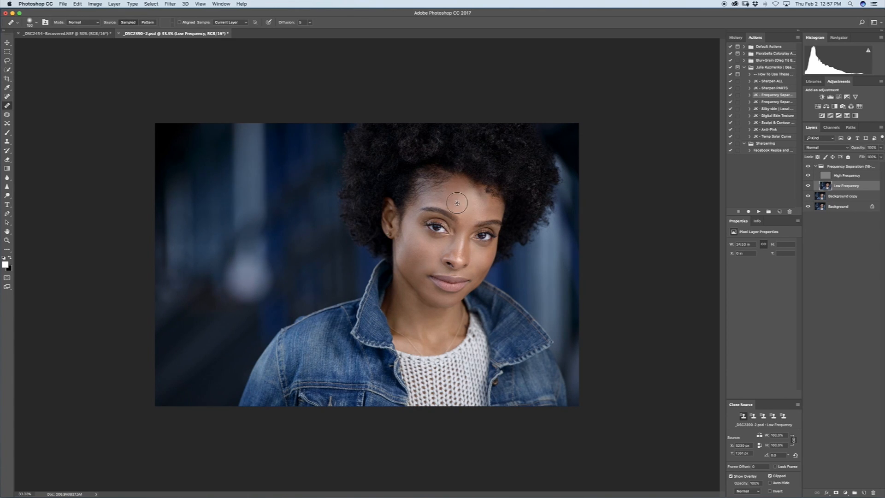
left_click(485, 213, "alt")
key("super+z")
key("super+z")
- Blend the tones between the eyebrows and up into the center of the forehead
left_click(458, 193, "alt")
left_click(470, 222, "alt")
left_click(470, 215, "alt")
left_click_drag(471, 210, 467, 200)
left_click(451, 198, "alt")
- Even out the tones on the ear-side cheek, from beside the eye down to the mid cheek
left_click(415, 233, "alt")
left_click(426, 253, "alt")
left_click(429, 254, "alt")
- Inspect the portrait at 50% zoom with and without the Frequency Separation group
left_click(200, 3)
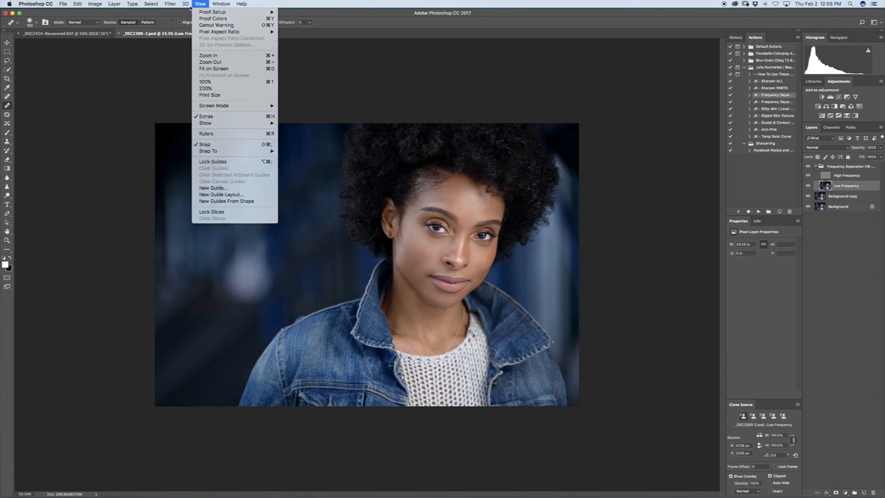
left_click(208, 55)
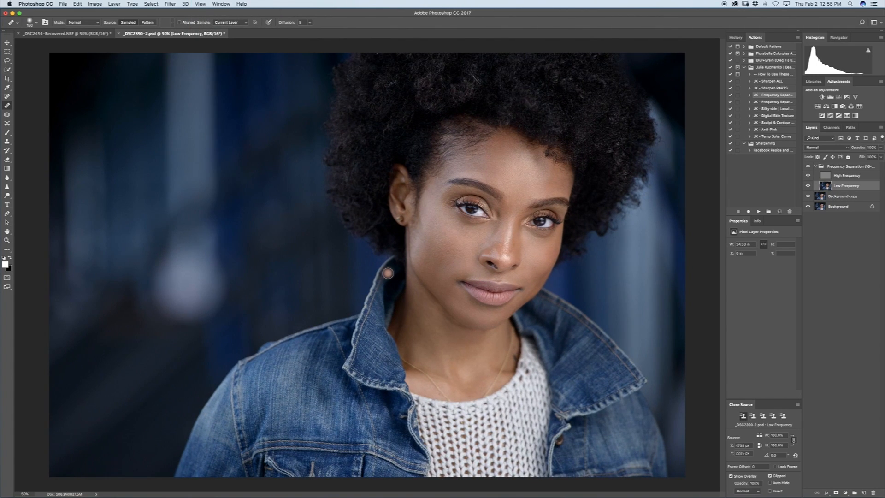
left_click(808, 167)
left_click(807, 166)
left_click(807, 167)
left_click(808, 167)
left_click(808, 168)
- Smooth the remaining uneven tones across the forehead and near the far eyebrow
left_click(502, 165, "alt")
left_click(514, 136)
left_click(542, 183, "alt")
- Blend the tones along the ear-side lower cheek and jawline toward the chin
left_click(442, 264, "alt")
left_click(434, 278, "alt")
left_click(448, 293, "alt")
left_click(460, 304, "alt")
left_click(462, 314, "alt")
left_click(447, 302, "alt")
left_click(465, 304, "alt")
left_click(442, 270, "alt")
- Even out the skin under the ear-side eye and on the outer cheek
left_click(480, 229)
left_click(460, 231, "alt")
left_click(421, 253)
- Review the whole portrait at 33.3% zoom with and without the Frequency Separation group
left_click(199, 4)
left_click(212, 63)
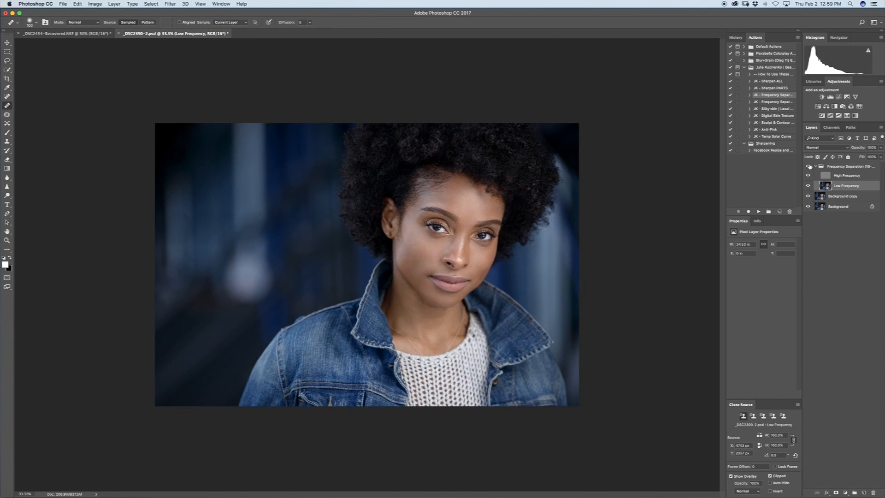
left_click(808, 166)
left_click(809, 167)
left_click(809, 166)
left_click(810, 166)
left_click(808, 167)
- Merge the Frequency Separation group into one layer and merge that down into Background copy
left_click(815, 166)
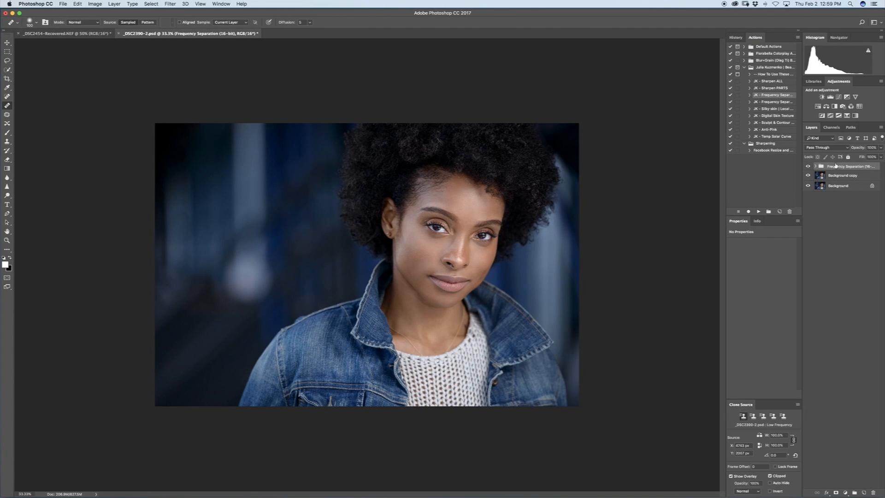
right_click(836, 165)
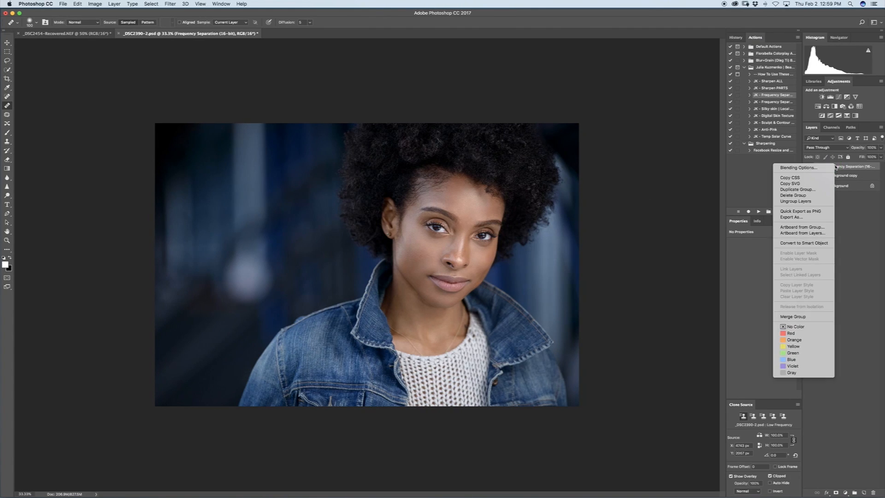
left_click(783, 316)
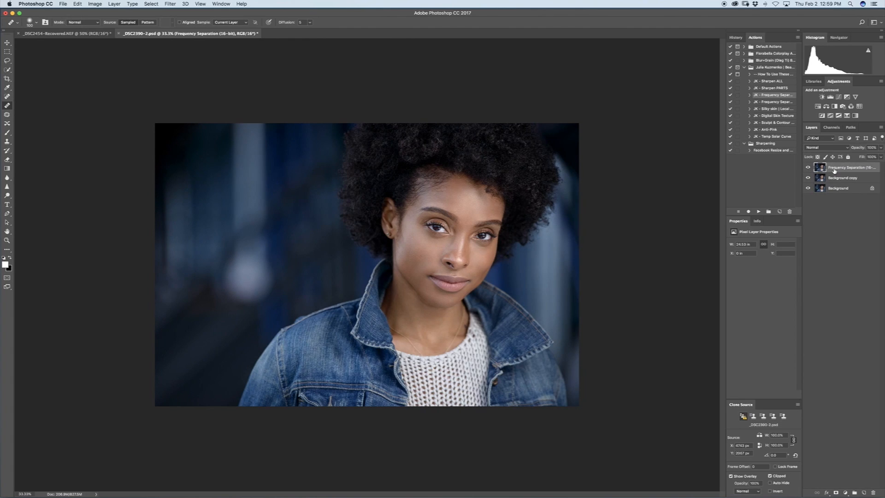
right_click(837, 169)
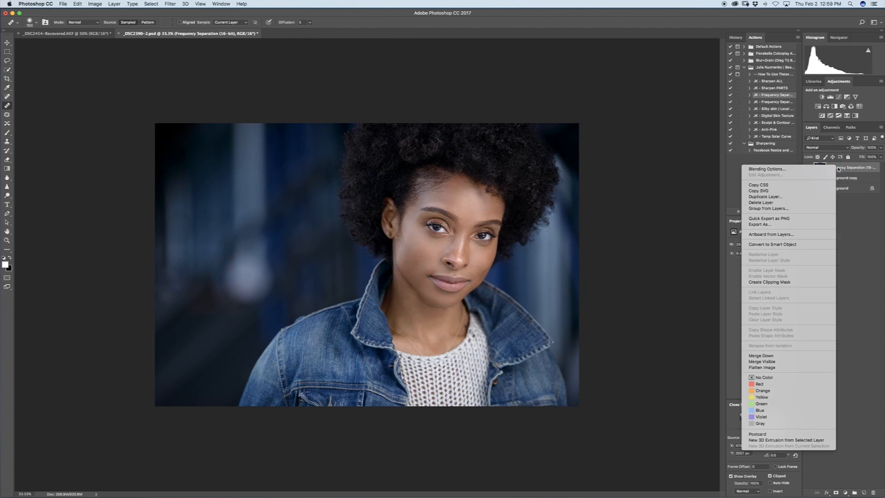
left_click(769, 357)
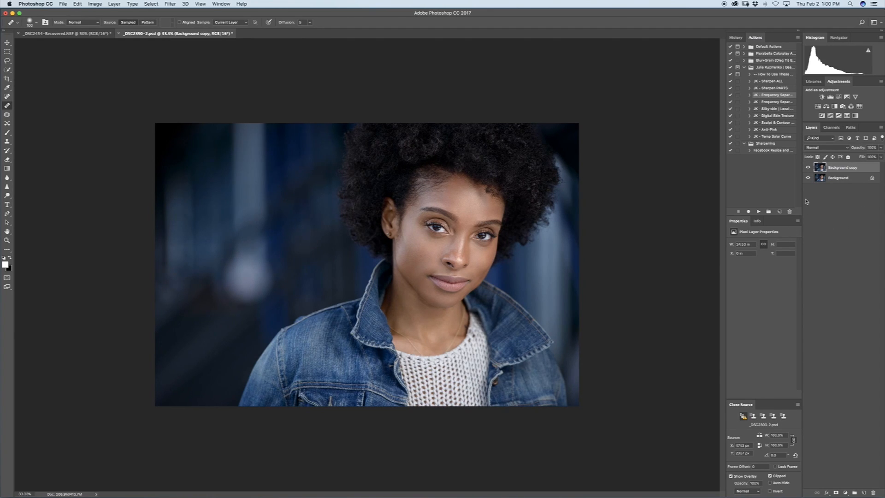
- Run the JK - Digital Skin Texture action on the Background copy layer
left_click(767, 116)
left_click(758, 211)
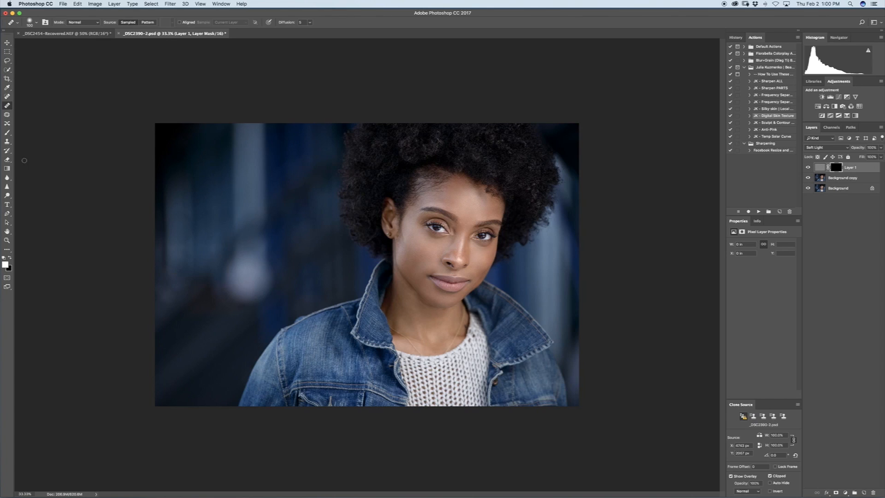
- Paint white on the texture layer's mask with an enlarged brush to reveal skin texture on the forehead and the cheek beside the nose
left_click(7, 132)
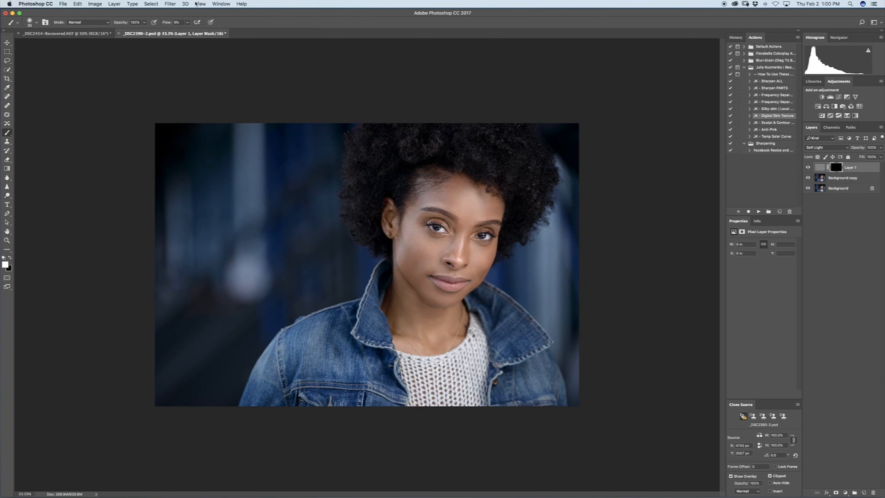
left_click(200, 4)
left_click(208, 56)
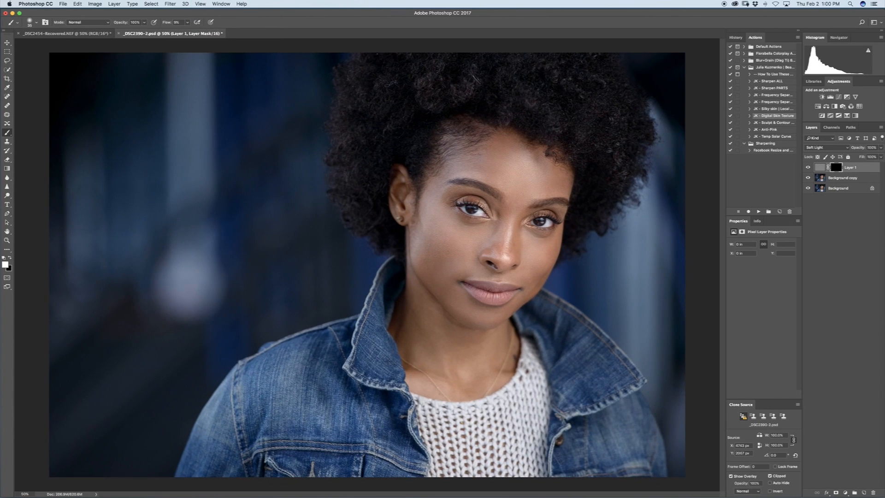
left_click(201, 4)
left_click(210, 56)
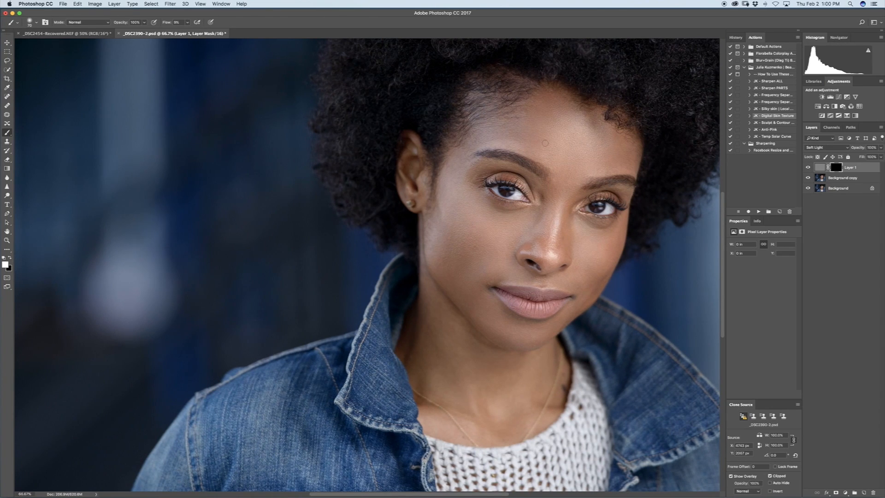
key("bracketright")
key("bracketright")
key("bracketright")
mouse_move(580, 136)
left_mouse_down()
mouse_move(560, 154)
mouse_move(524, 140)
mouse_move(568, 158)
mouse_move(614, 157)
mouse_move(538, 115)
mouse_move(533, 136)
mouse_move(556, 123)
mouse_move(549, 142)
left_mouse_up()
left_click_drag(616, 156, 559, 159)
mouse_move(539, 226)
left_mouse_down()
mouse_move(472, 291)
mouse_move(479, 308)
mouse_move(470, 283)
mouse_move(467, 299)
mouse_move(491, 302)
mouse_move(471, 276)
mouse_move(464, 286)
mouse_move(491, 262)
mouse_move(498, 241)
left_mouse_up()
key("bracketleft")
left_click_drag(609, 153, 609, 151)
- Reveal the skin texture on the ear-side lower cheek, jaw and neck by painting on the mask
left_click_drag(471, 310, 512, 266)
mouse_move(452, 344)
left_mouse_down()
mouse_move(503, 361)
mouse_move(429, 307)
mouse_move(508, 367)
left_mouse_up()
mouse_move(462, 393)
left_mouse_down()
mouse_move(456, 293)
mouse_move(519, 335)
left_mouse_up()
- Compare the skin with and without the added texture layer
left_click(808, 168)
left_click(807, 168)
left_click(808, 168)
left_click(808, 168)
left_click(808, 169)
left_click(808, 169)
left_click(808, 169)
left_click(807, 169)
- Examine the texture layer's effect on the face at 100% zoom by switching the layer off and on
left_click(200, 4)
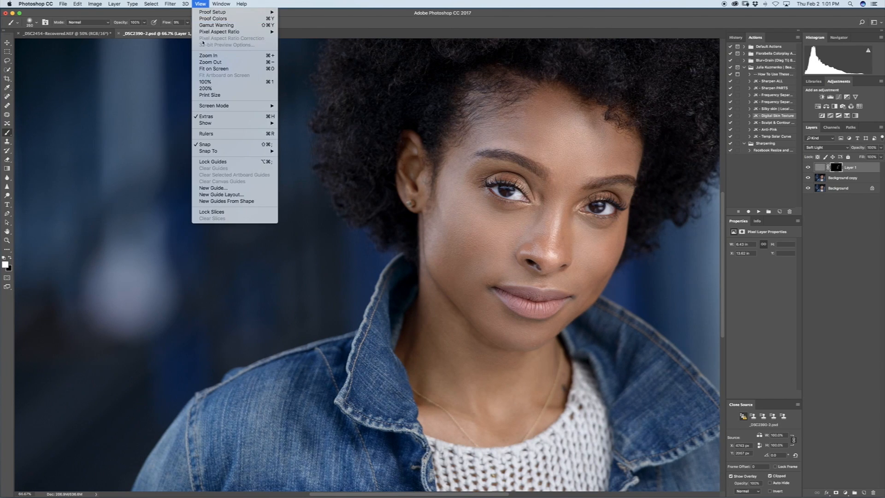
left_click(205, 56)
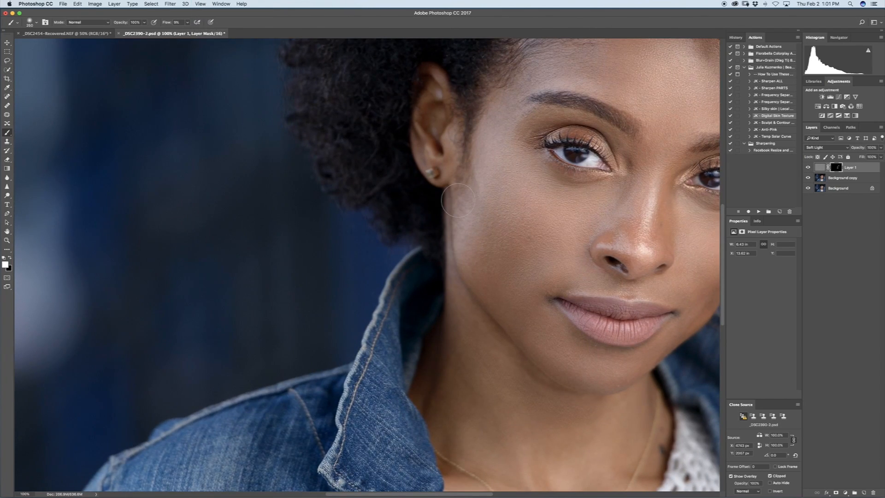
scroll(458, 200, "right", 6)
scroll(457, 201, "up", 3)
scroll(457, 200, "left", 4)
scroll(457, 200, "down", 3)
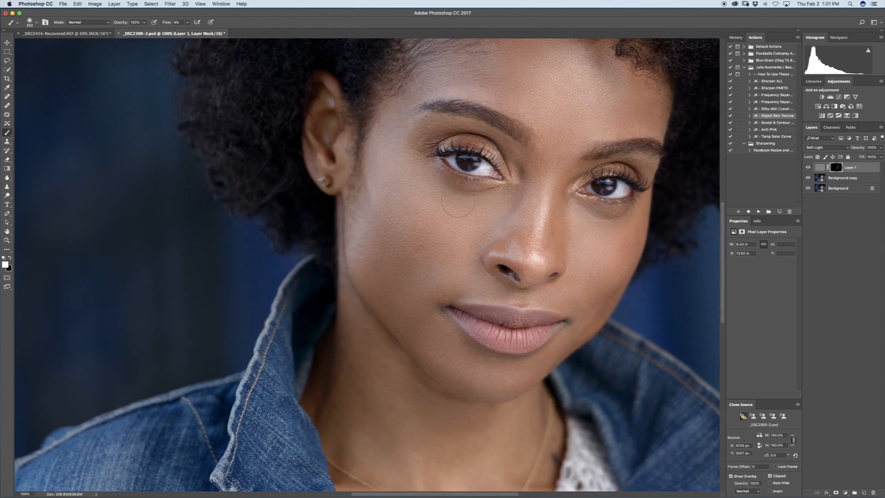
left_click(807, 168)
left_click(807, 168)
left_click(808, 168)
left_click(807, 168)
left_click(807, 168)
left_click(807, 168)
left_click(807, 169)
left_click(808, 168)
- Lower the texture layer's opacity to 78% and merge it down into Background copy
left_click(880, 148)
left_click_drag(880, 156, 873, 157)
left_click(808, 168)
left_click(808, 168)
right_click(855, 170)
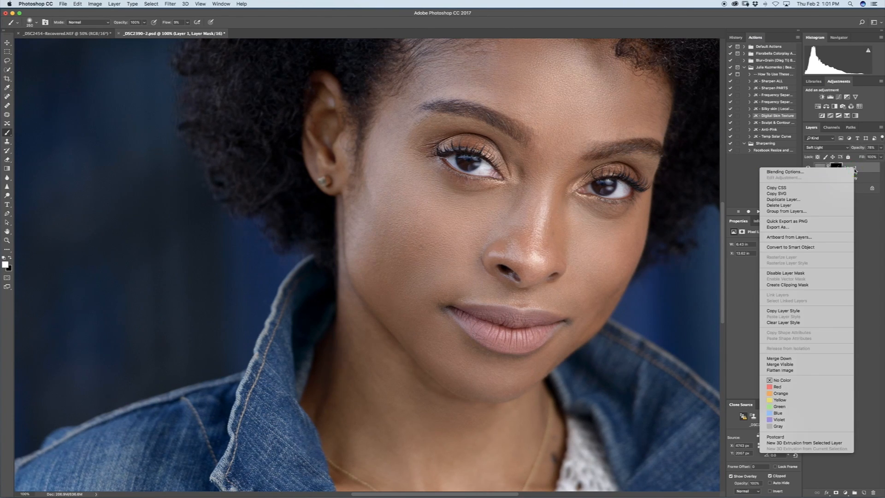
left_click(802, 358)
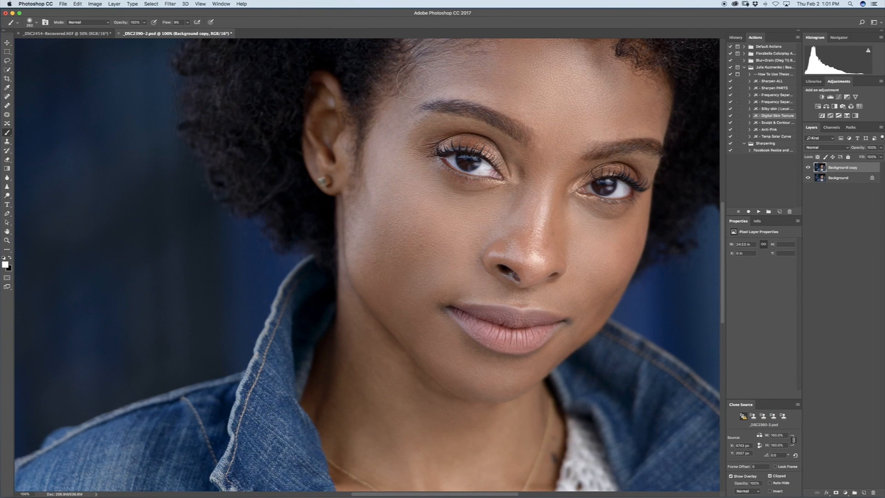
- Zoom out and compare the retouched Background copy with the original Background
left_click(200, 3)
left_click(210, 62)
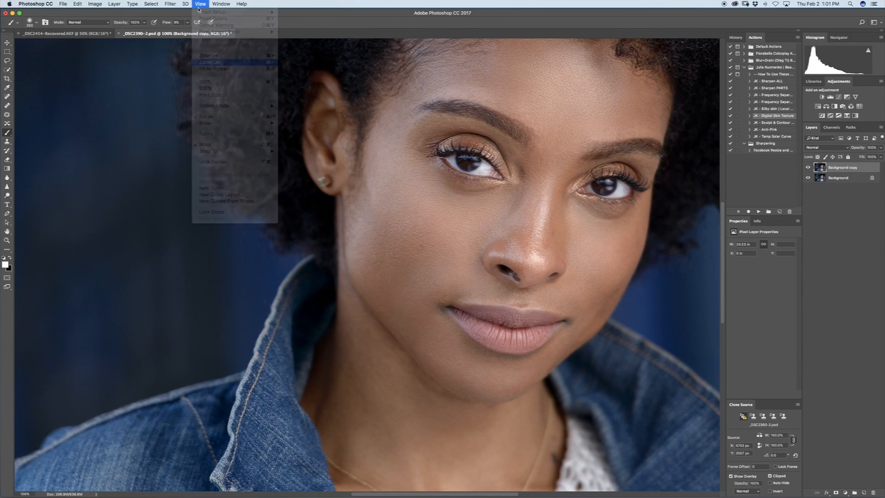
left_click(200, 3)
left_click(213, 68)
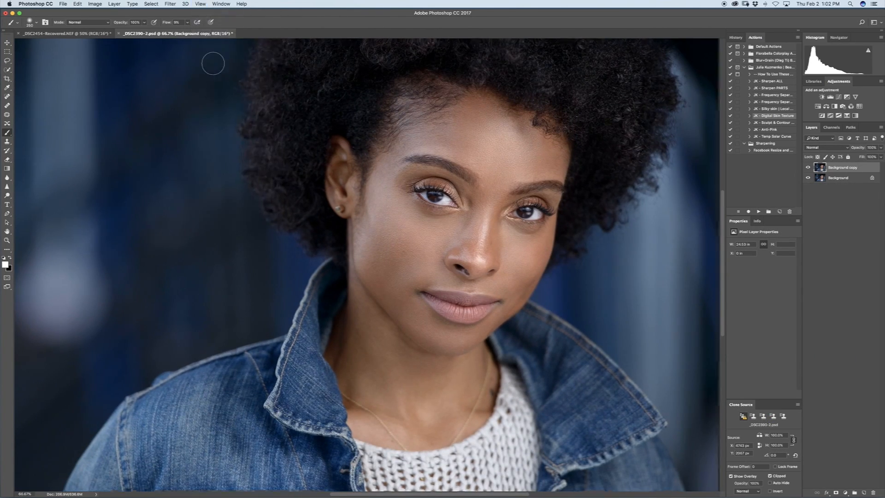
left_click(809, 168)
left_click(809, 167)
left_click(808, 167)
left_click(809, 168)
left_click(809, 168)
left_click(809, 167)
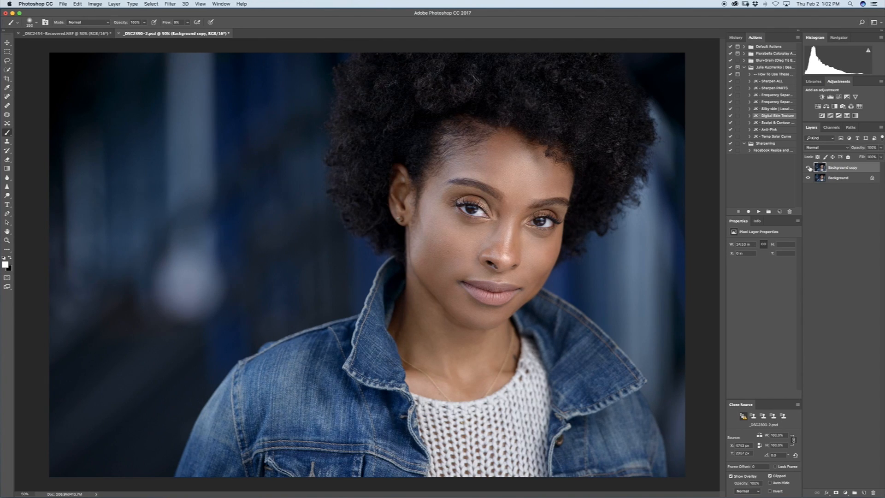
key("ctrl+Up")
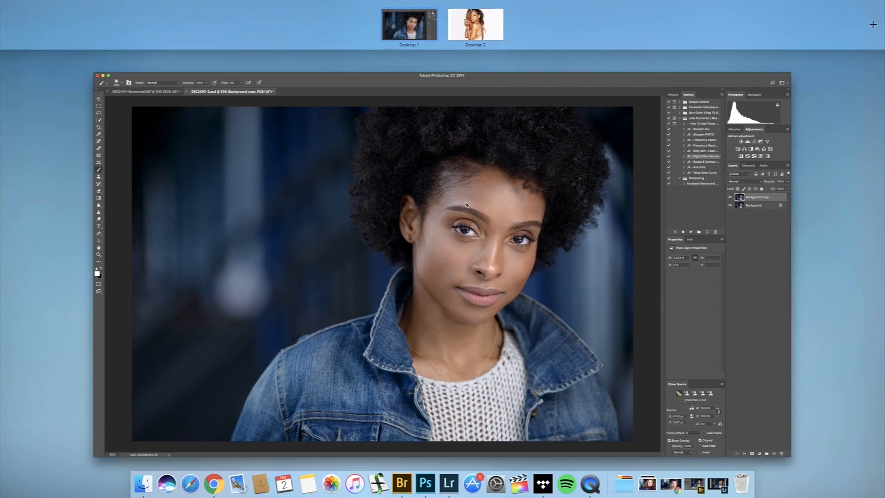
left_click(466, 204)
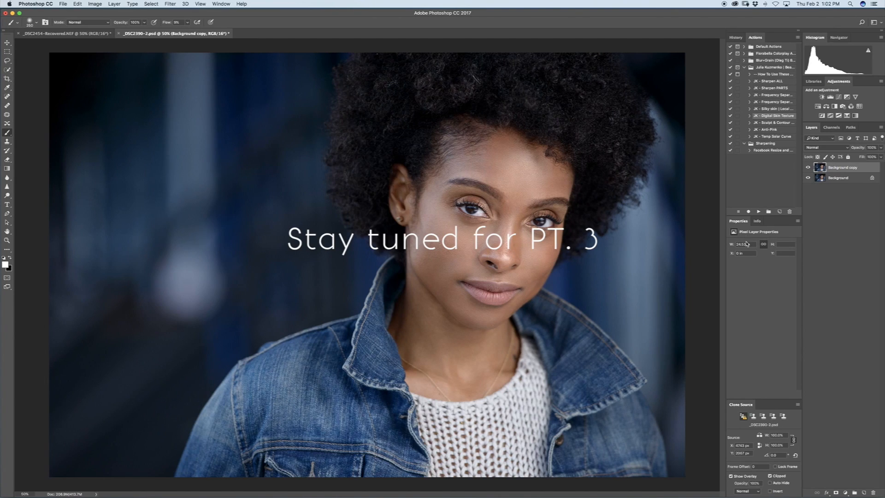